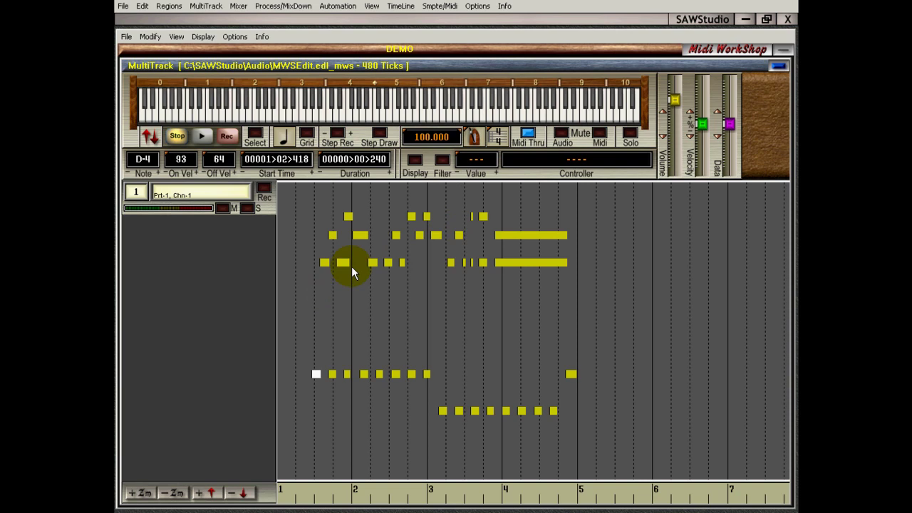
Shift the long F-5 note slightly earlier to start time 00003>04>266, keeping its pitch locked
left_click(547, 236, "shift")
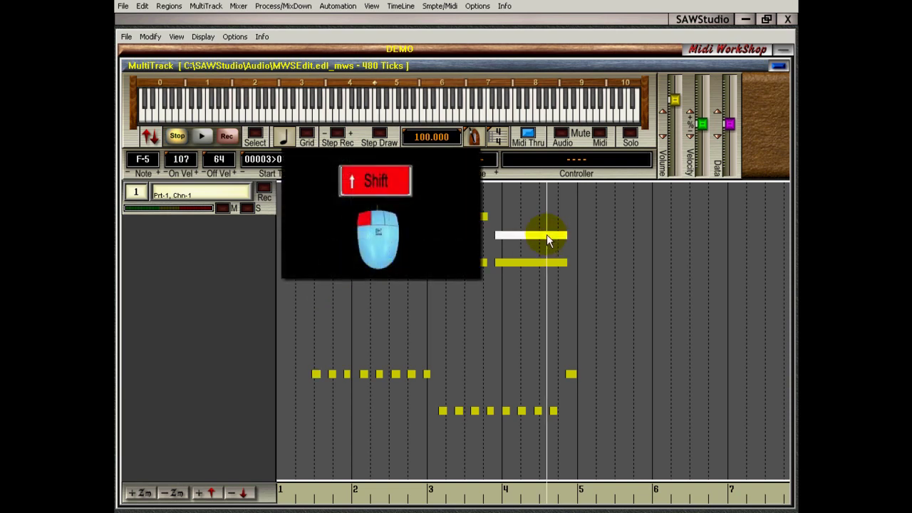
left_click(497, 237, "shift")
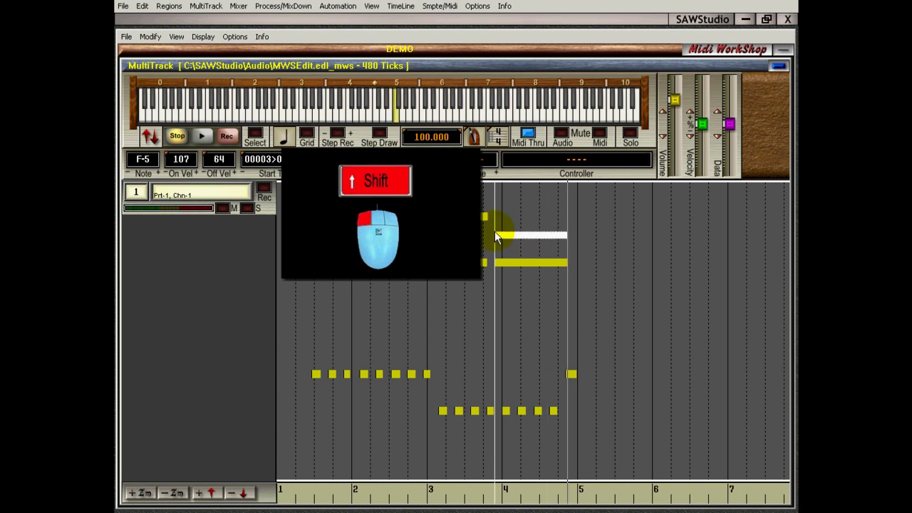
mouse_move(496, 237)
left_mouse_down()
mouse_move(690, 234)
mouse_move(295, 235)
mouse_move(691, 235)
mouse_move(411, 237)
mouse_move(505, 235)
mouse_move(496, 236)
left_mouse_up()
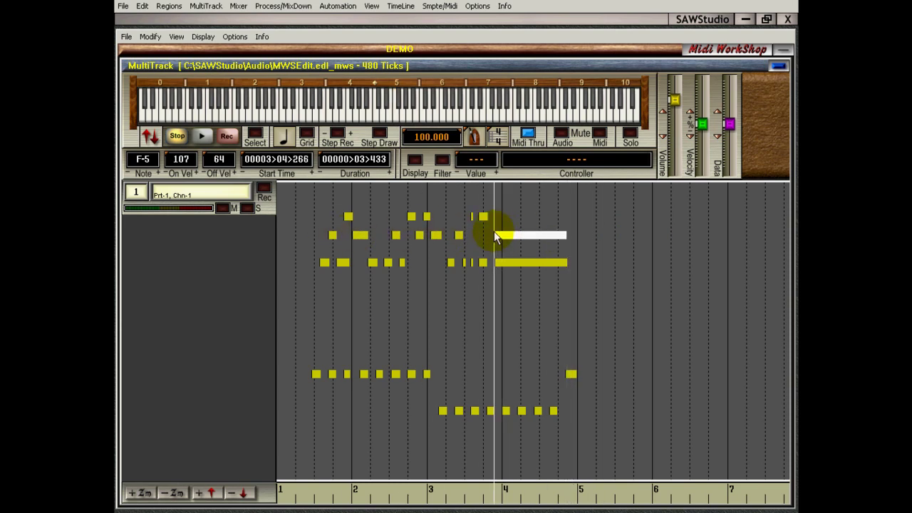
Try lowering the long F-5 note to A-4 with its start time locked, and undo the pitch change
left_click(516, 235, "ctrl")
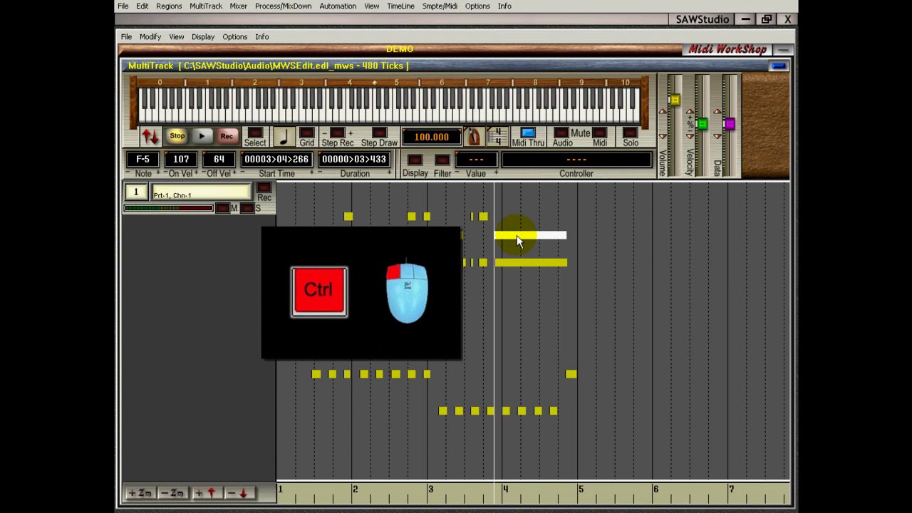
left_click_drag(517, 235, 494, 308)
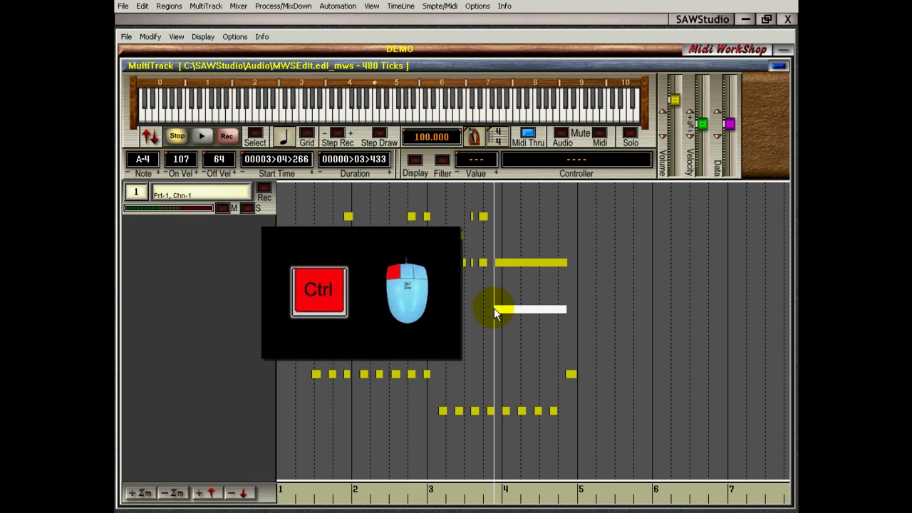
key("ctrl+z")
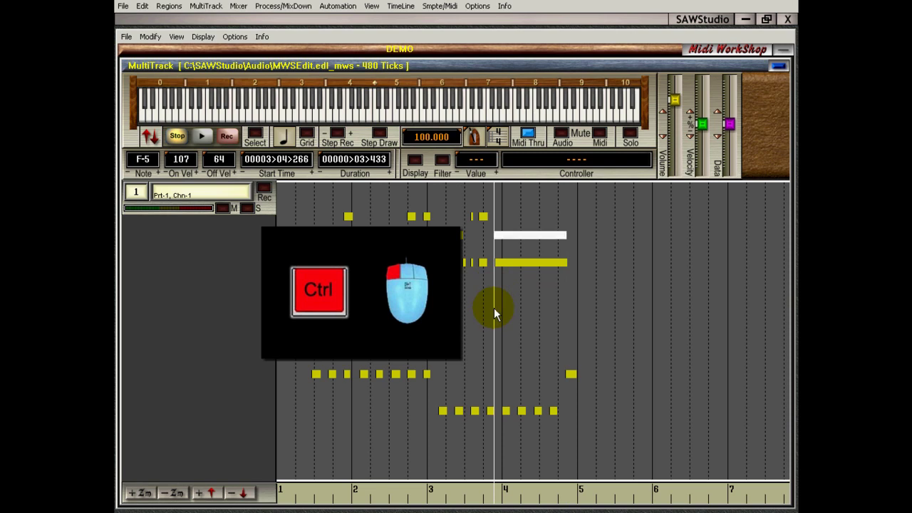
Select the long F-5 note, transpose it down one octave to F-4, and transpose it back up an octave
left_click(526, 233)
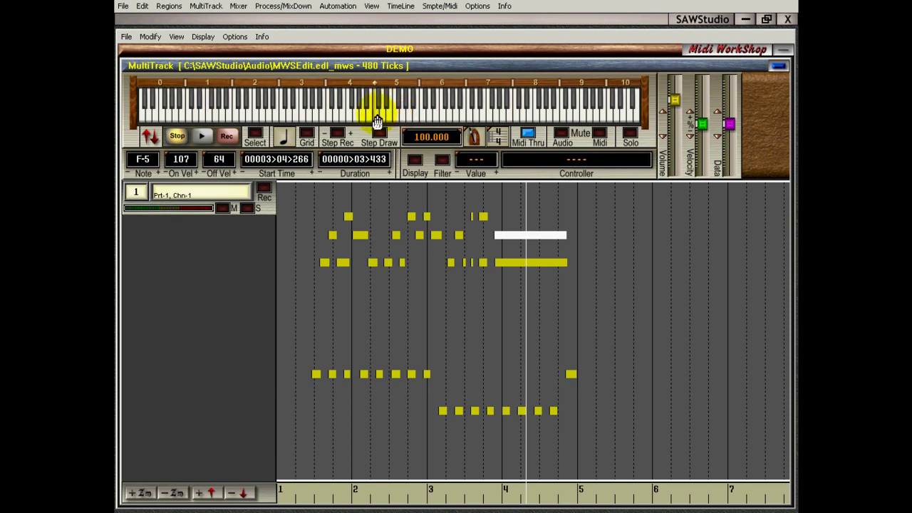
key("shift+Down")
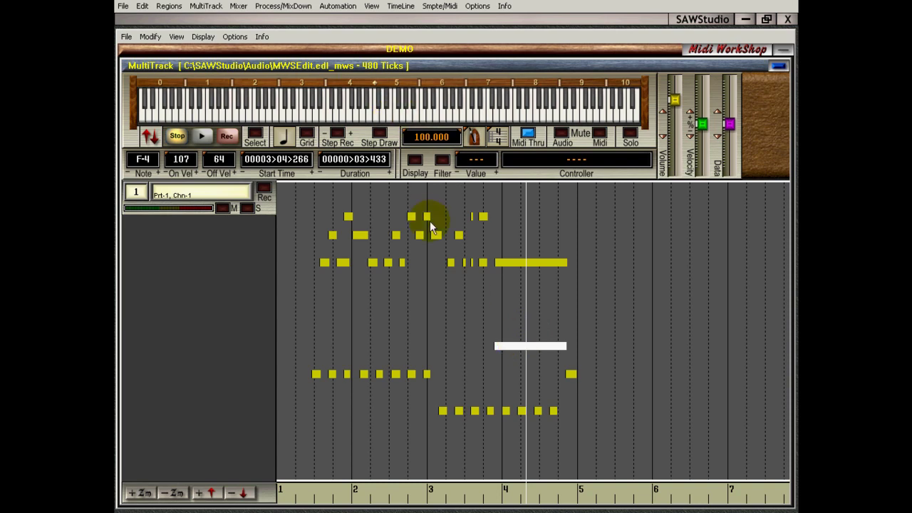
key("shift+Up")
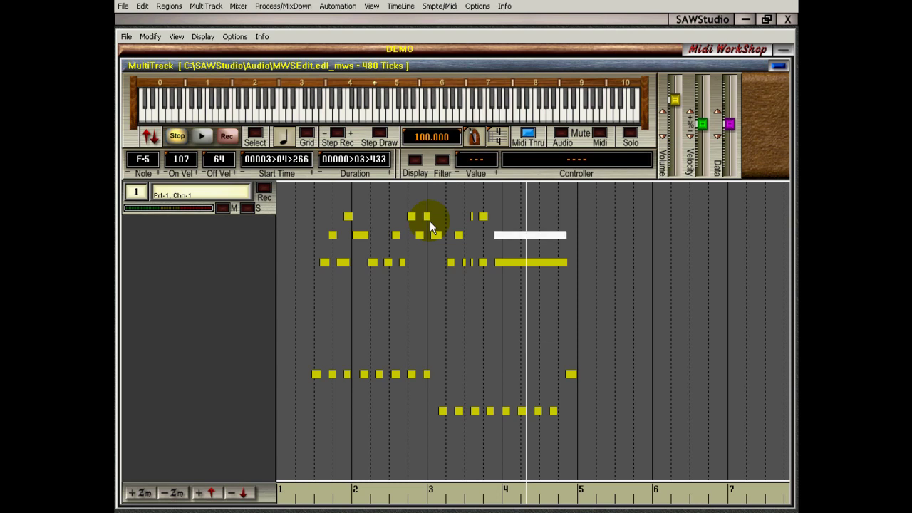
Try moving the long D-5 note freely in time and pitch, placing it at start time 00003>04>369, and undo the move
left_click(538, 262)
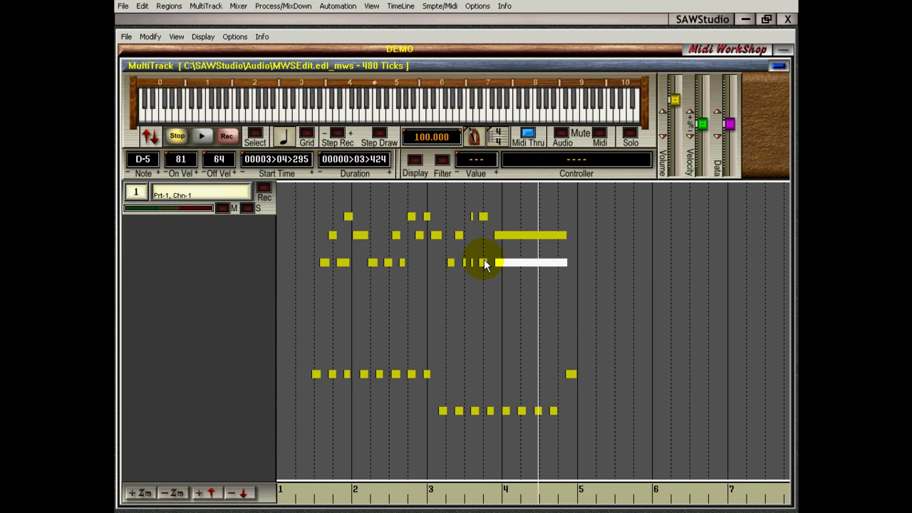
left_click(523, 262)
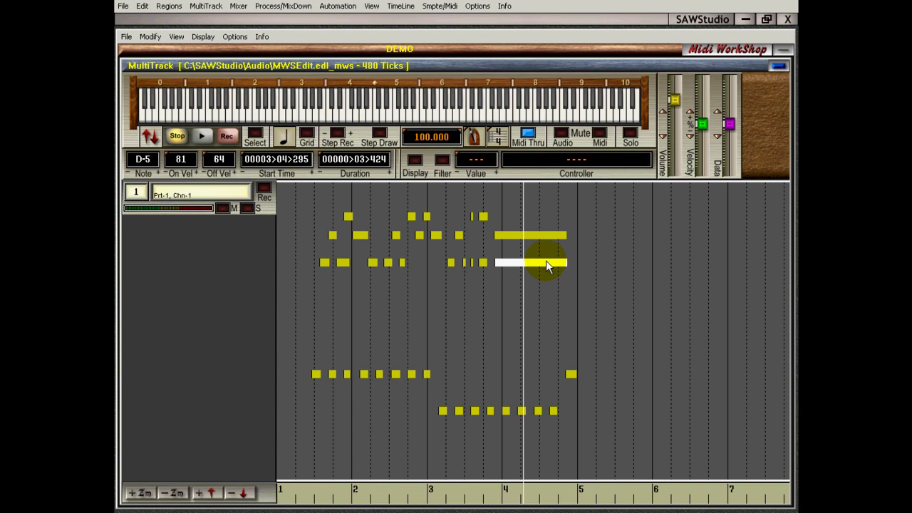
left_click(497, 262)
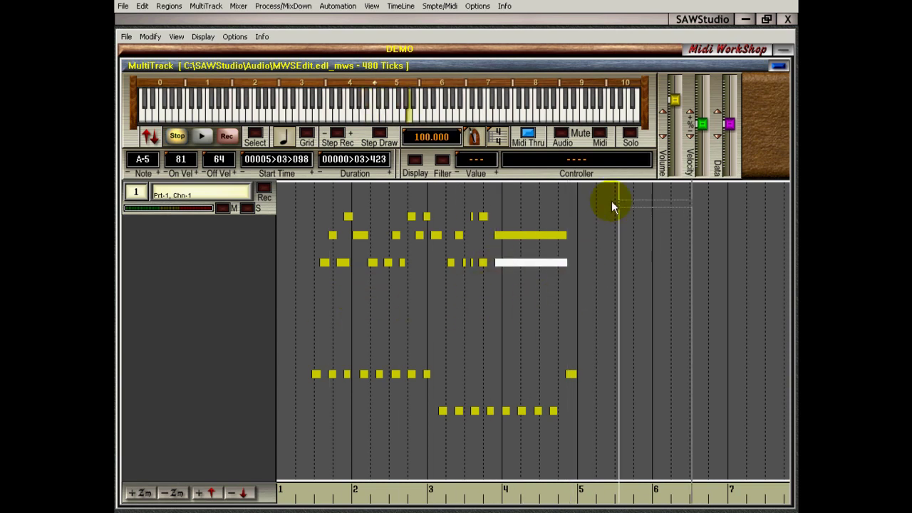
left_click(499, 262)
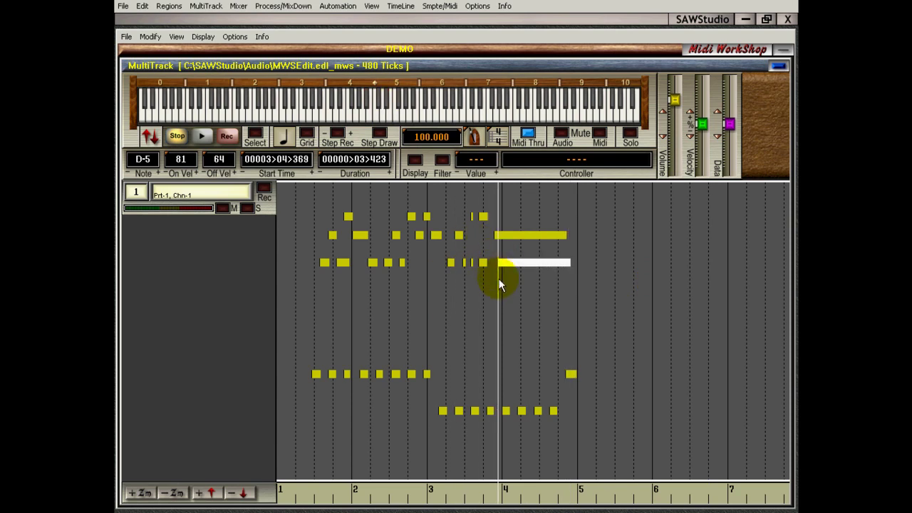
key("ctrl+z")
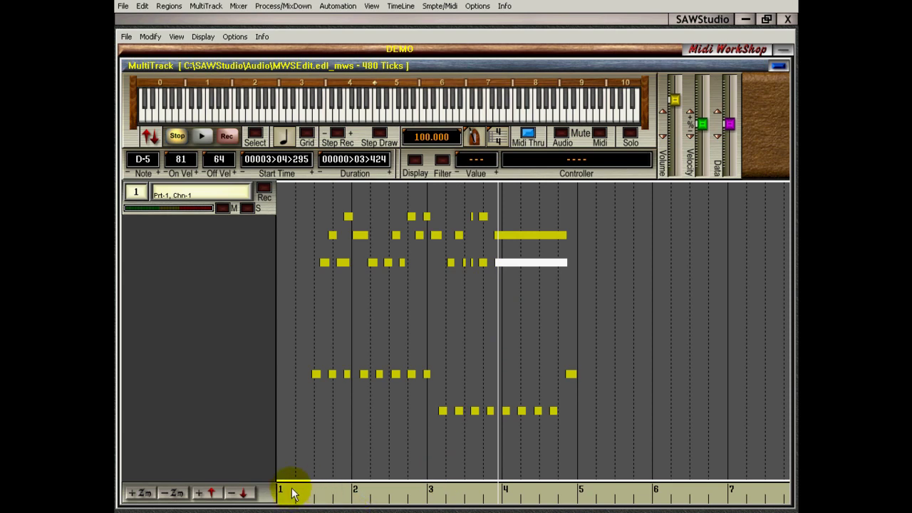
Mark a range about one measure long starting in measure 1, try moving its notes to measure 6, and undo the move
left_click_drag(302, 491, 378, 491)
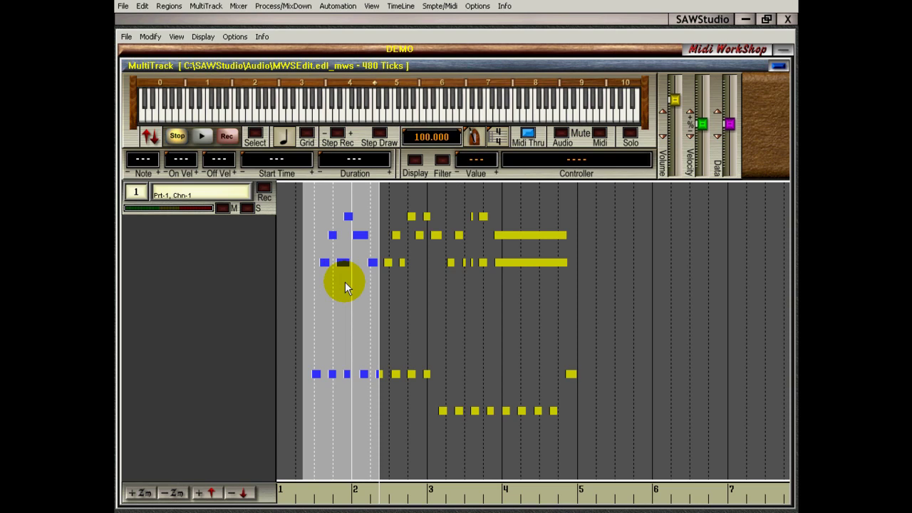
key("space")
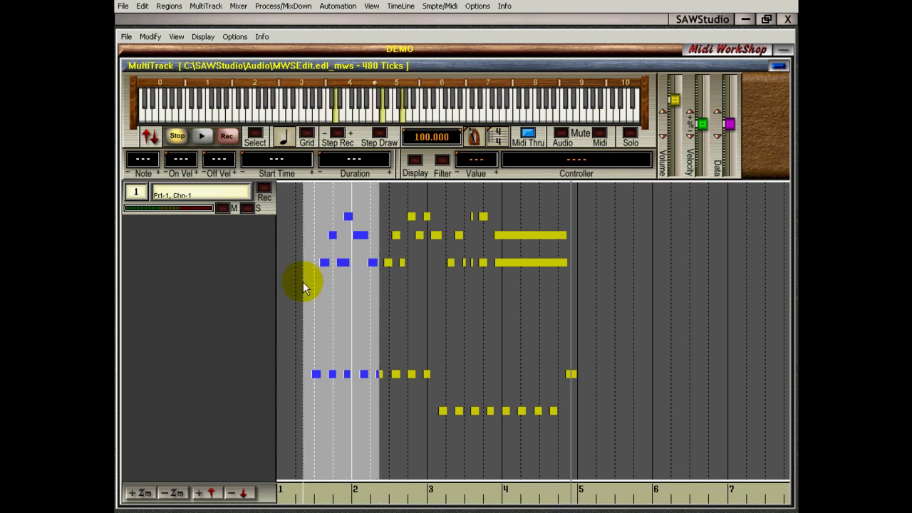
left_click_drag(303, 285, 656, 285)
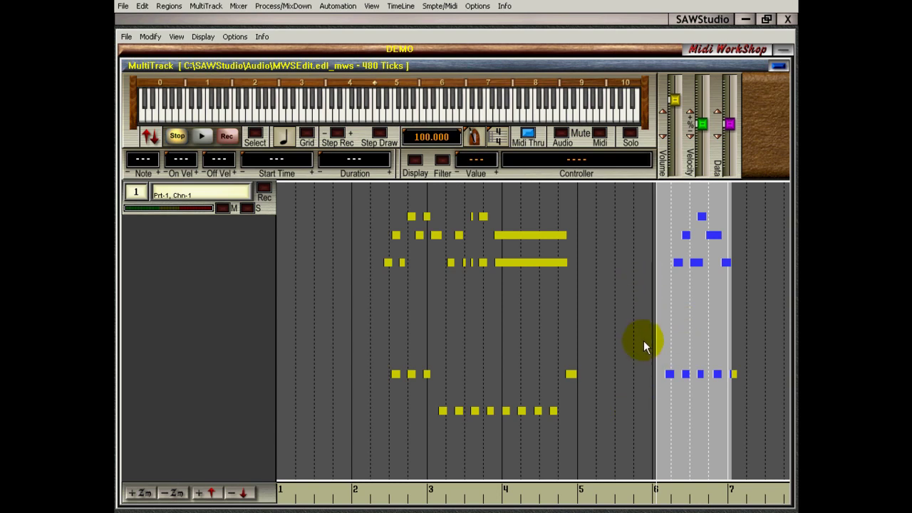
key("ctrl+z")
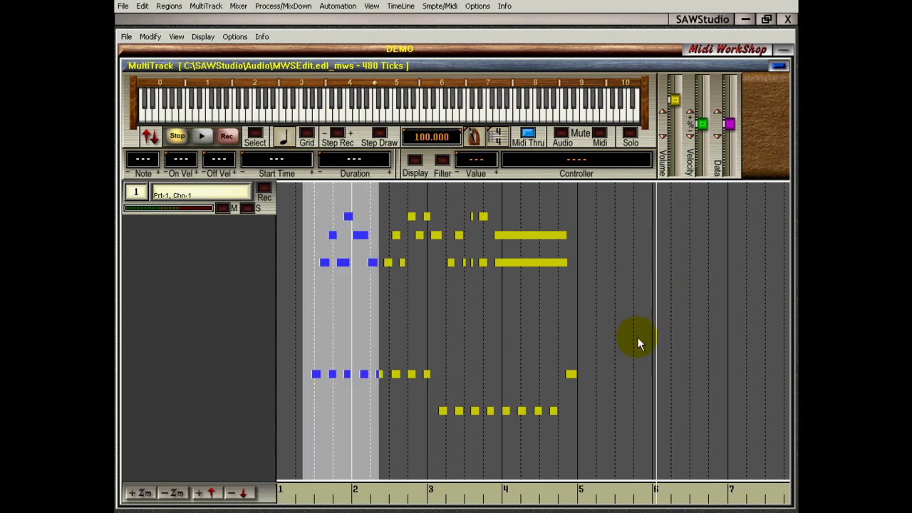
Turn on grid snapping, try moving the marked notes to the middle of measure 5, and undo the move
left_click(308, 135)
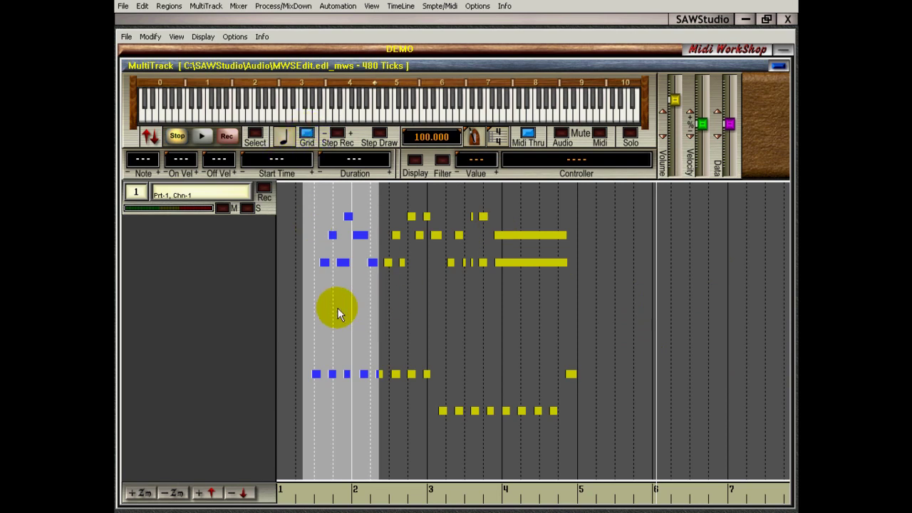
left_click_drag(338, 314, 617, 308)
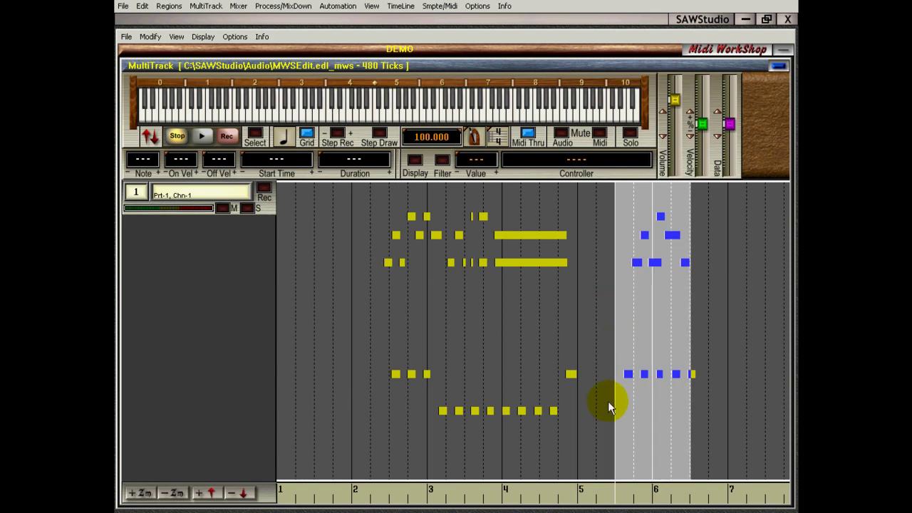
key("ctrl+z")
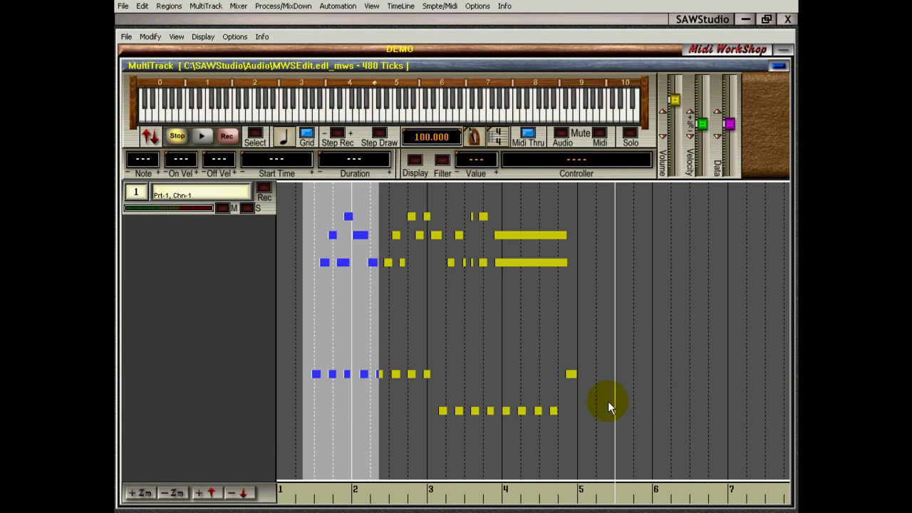
Show all tracks and try moving the marked range from track 1 down to track 3
key("z")
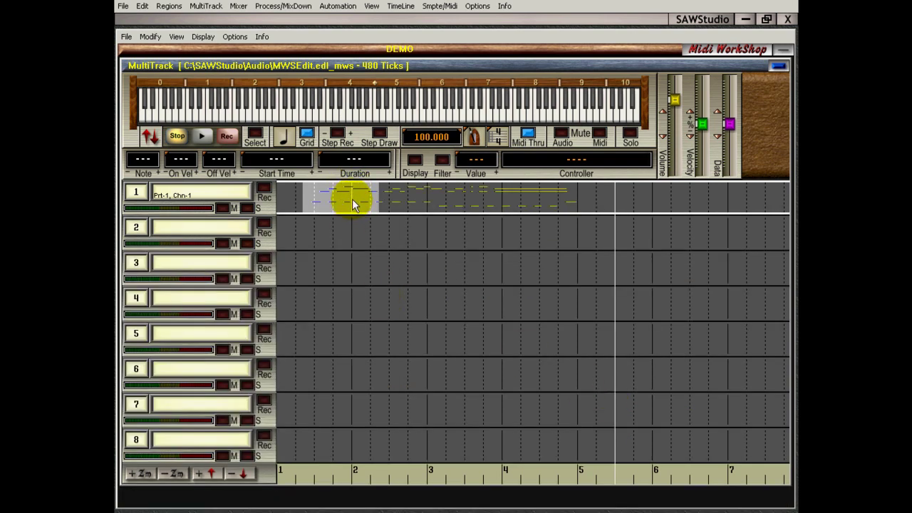
left_click(304, 203)
left_click_drag(303, 204, 303, 273)
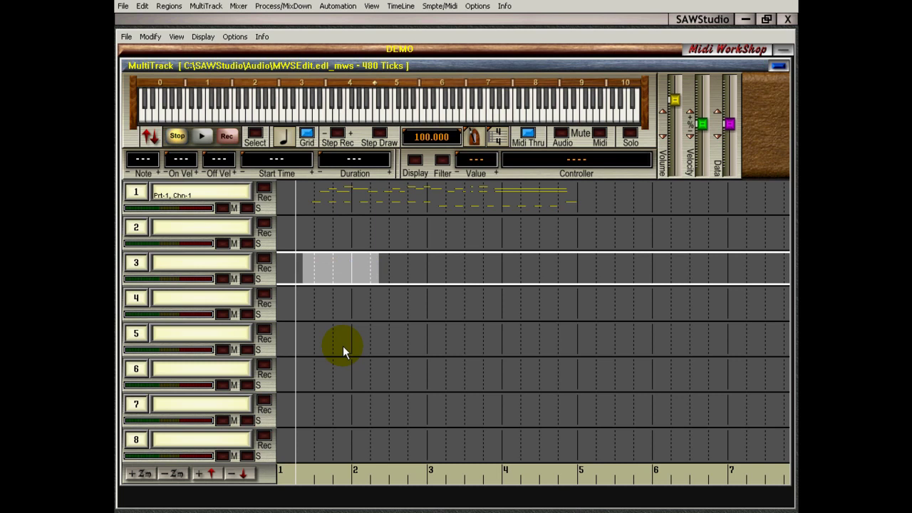
Return to the zoomed single-track view of track 1 and clear the marked range
key("z")
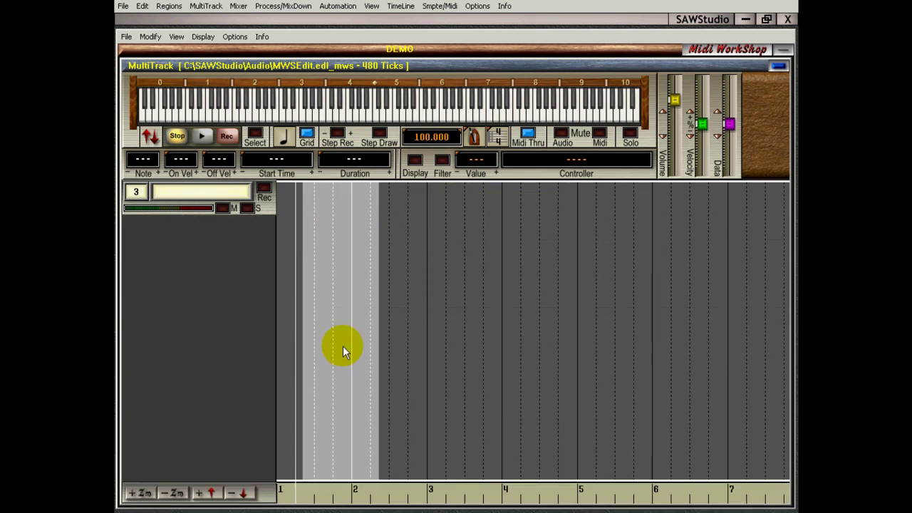
key("Up")
key("Up")
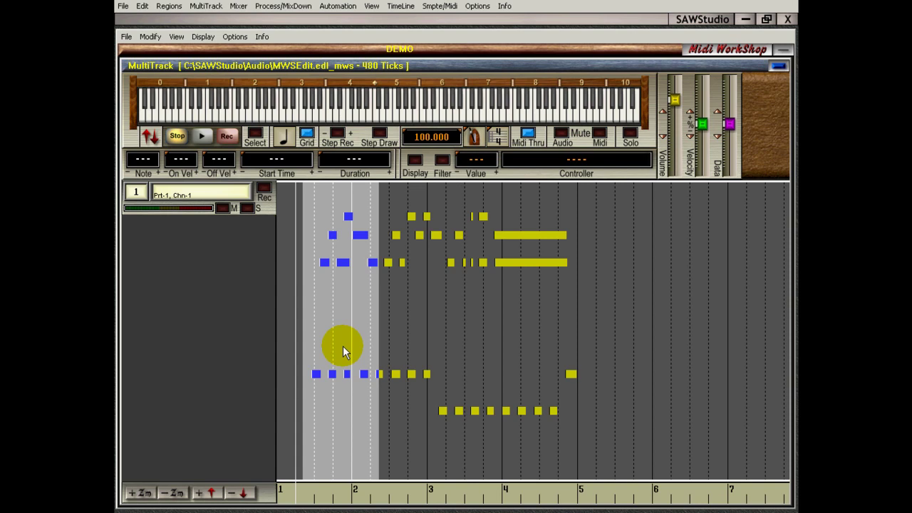
left_click(343, 347)
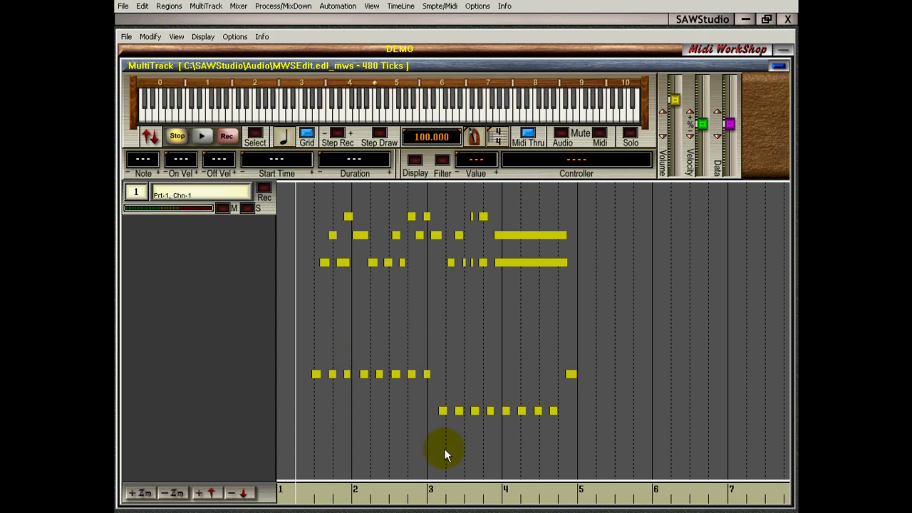
Select the last D-4 note and move it to the cursor placed at 00006>03>000
left_click(568, 373)
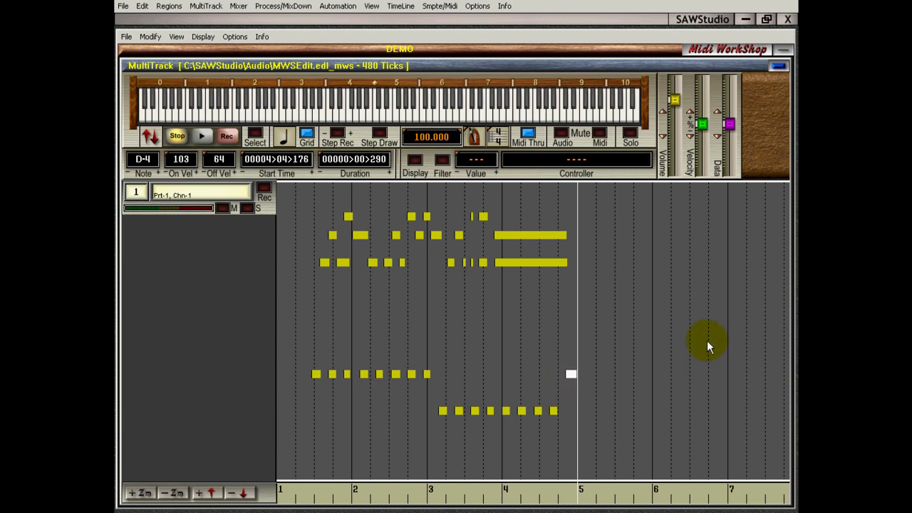
left_click(688, 336)
key("BackSpace")
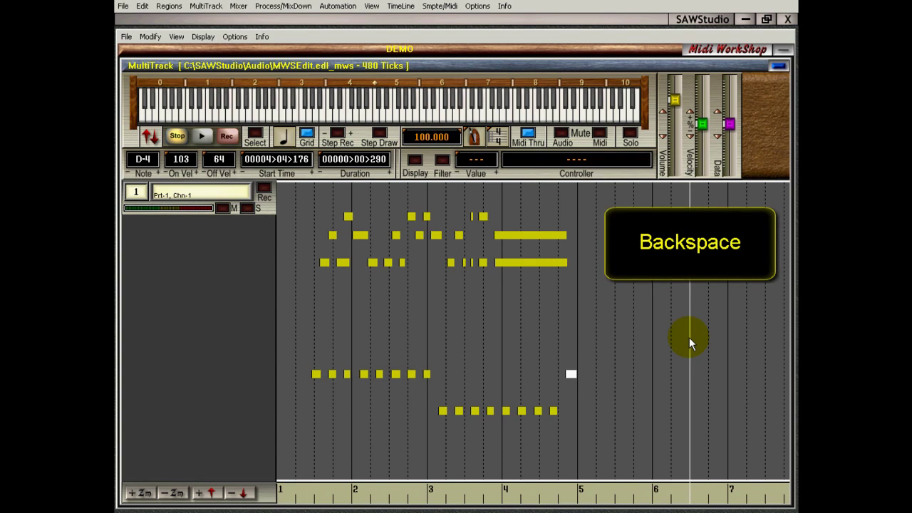
key("BackSpace")
left_click(698, 377)
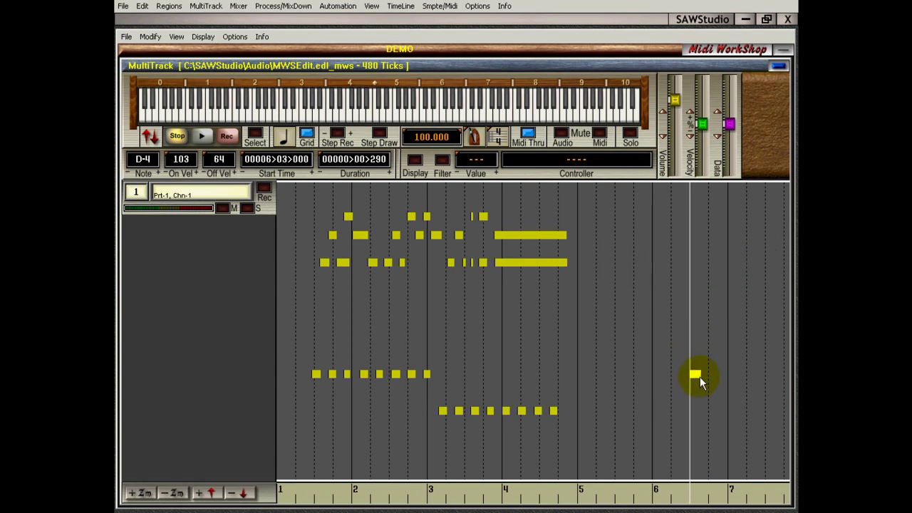
left_click(697, 375)
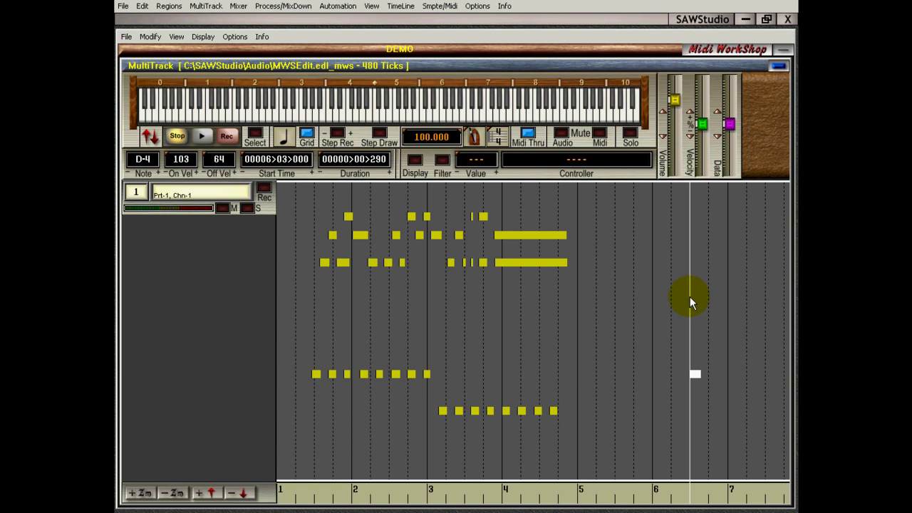
Move the selected D-4 note to the cursor at the start of measure 5, and again to 00001>01>000
left_click(587, 349)
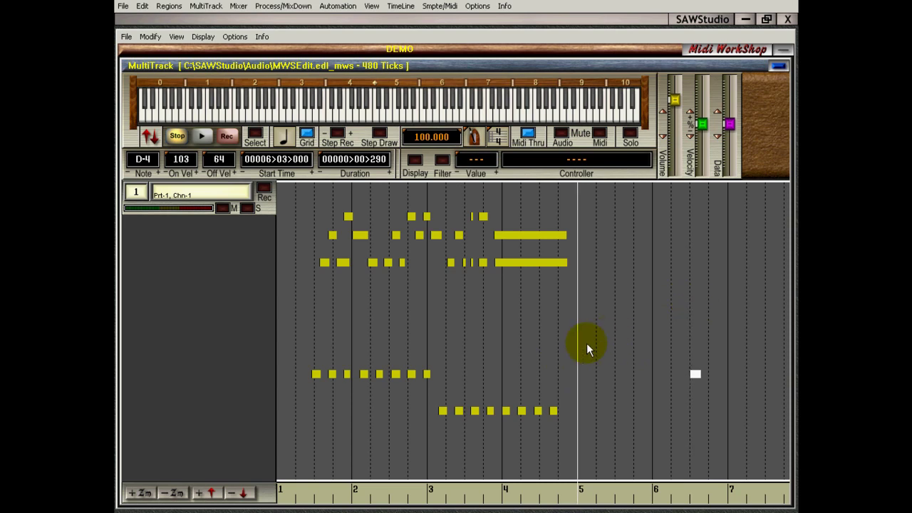
key("m")
left_click(283, 328)
key("m")
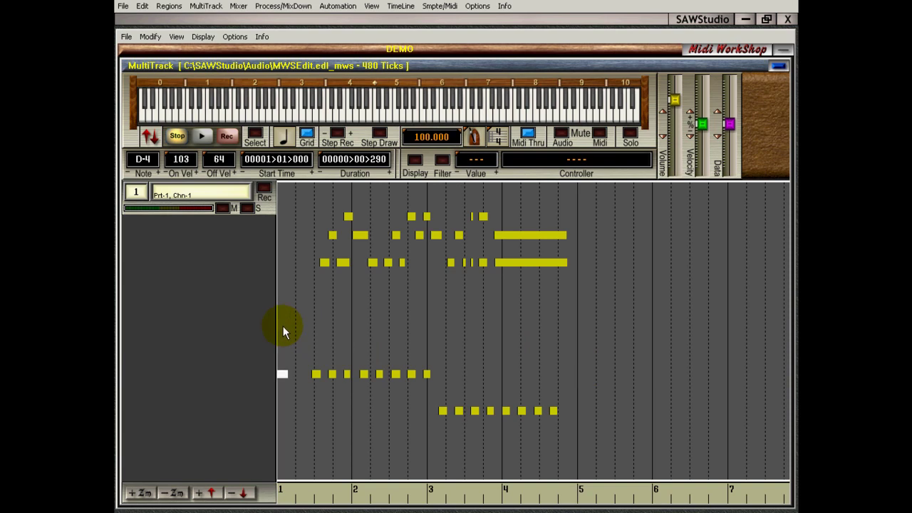
Try moving the D-4 note to beat 2 of measure 4, and undo all note moves, including the long F-5 note's shift
left_click(528, 305)
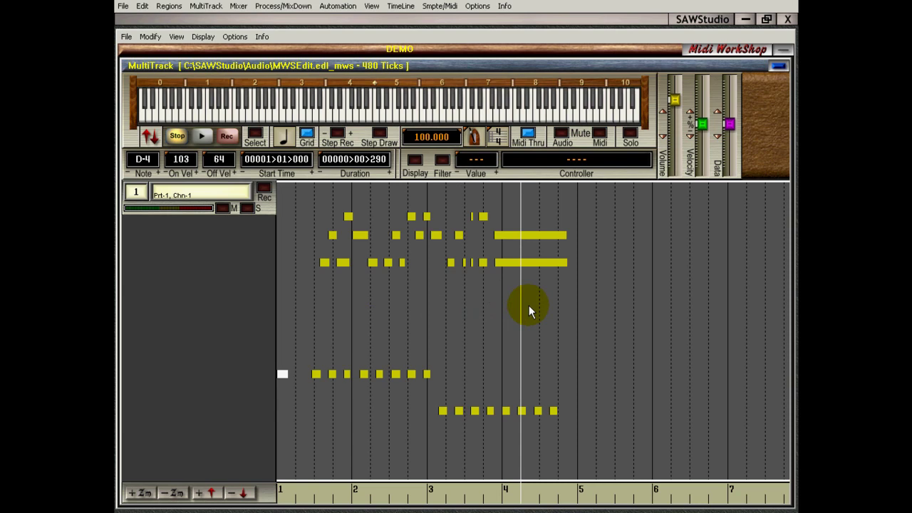
key("m")
key("m")
key("m")
key("shift+m")
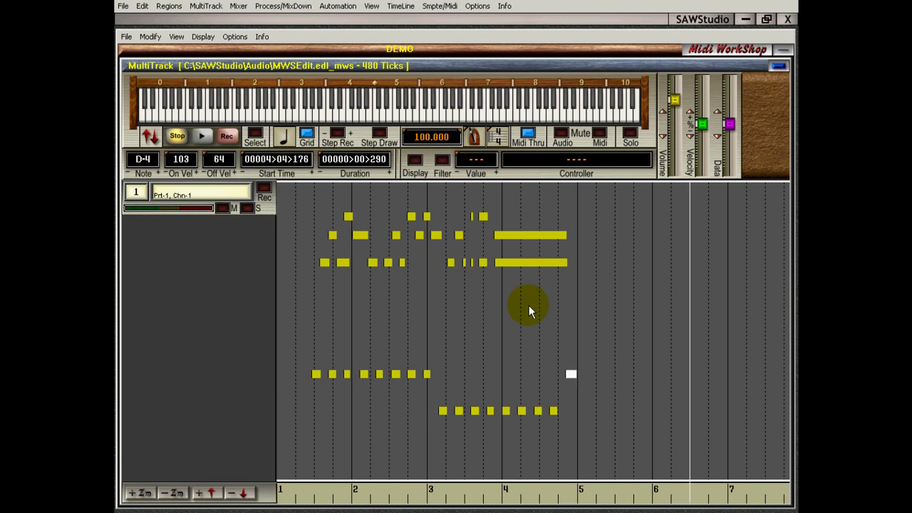
key("Left")
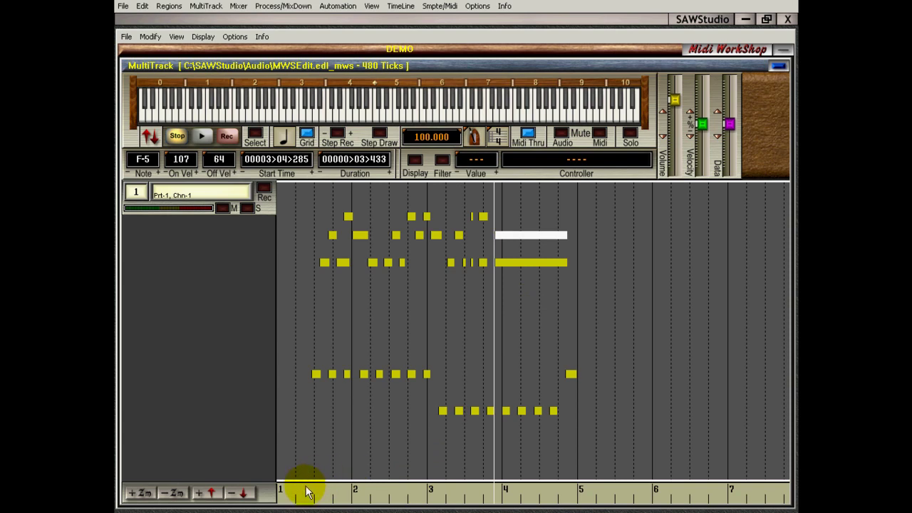
Mark the notes from beat 2 of measure 1 to measure 5 and move the range to measure 6, and again to measure 2
left_click_drag(306, 490, 580, 489)
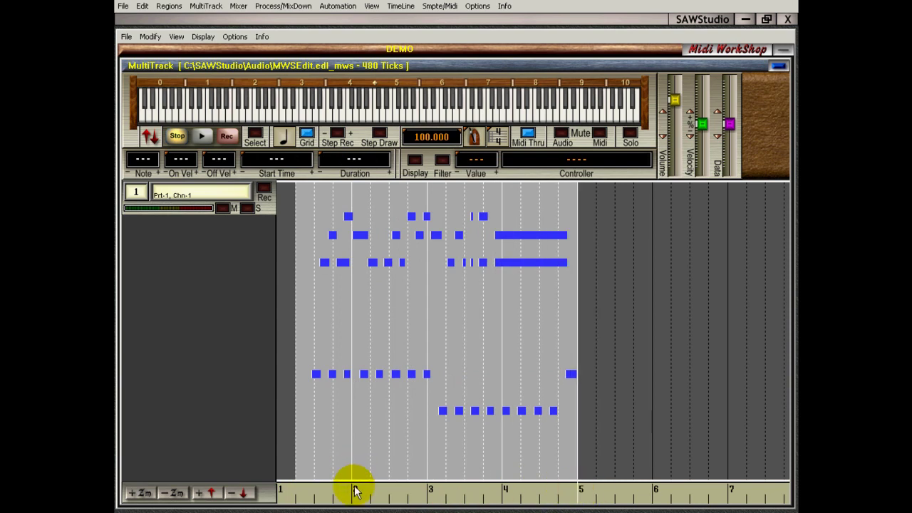
left_click(654, 396)
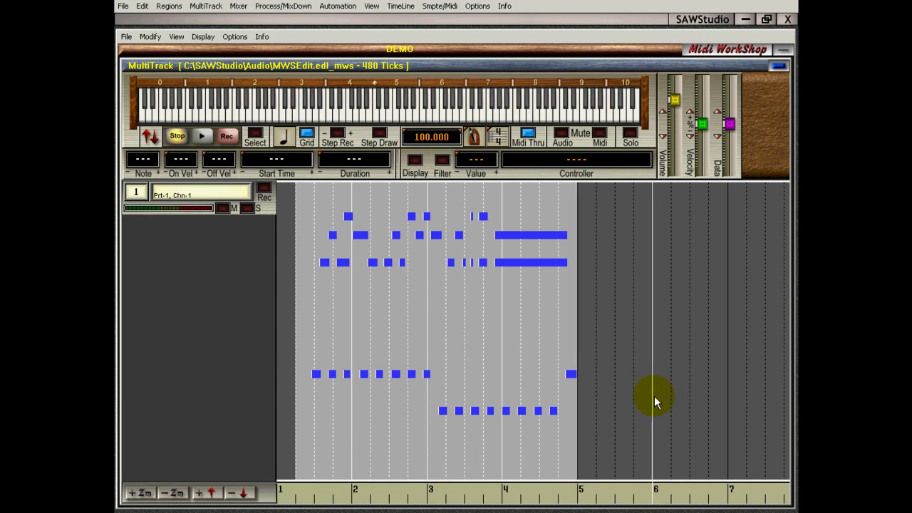
key("m")
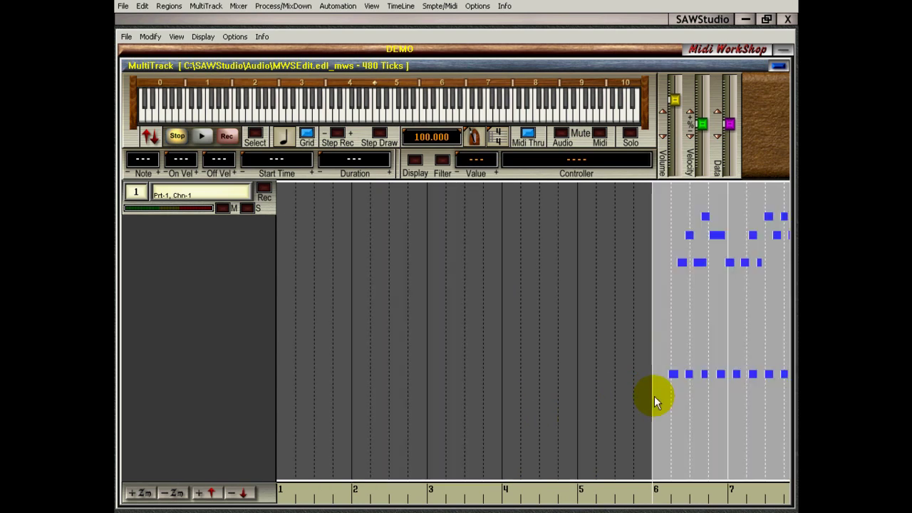
left_click(351, 365)
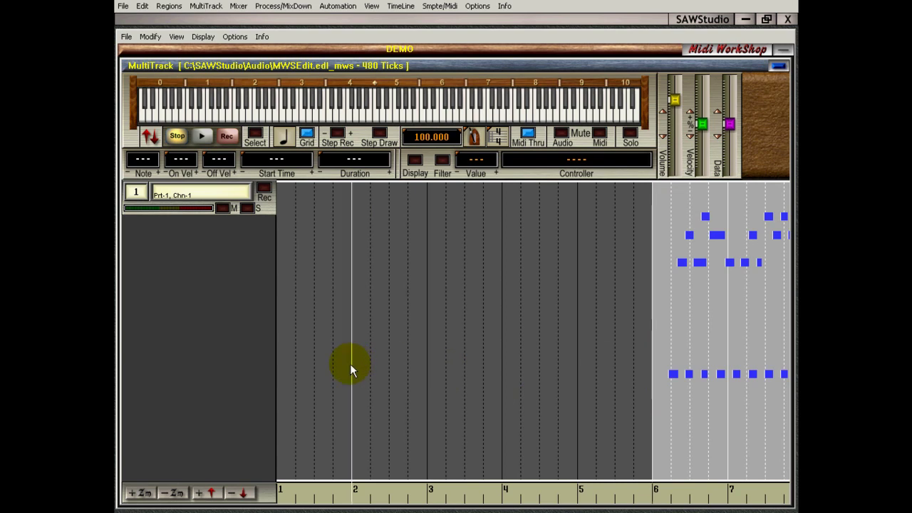
key("m")
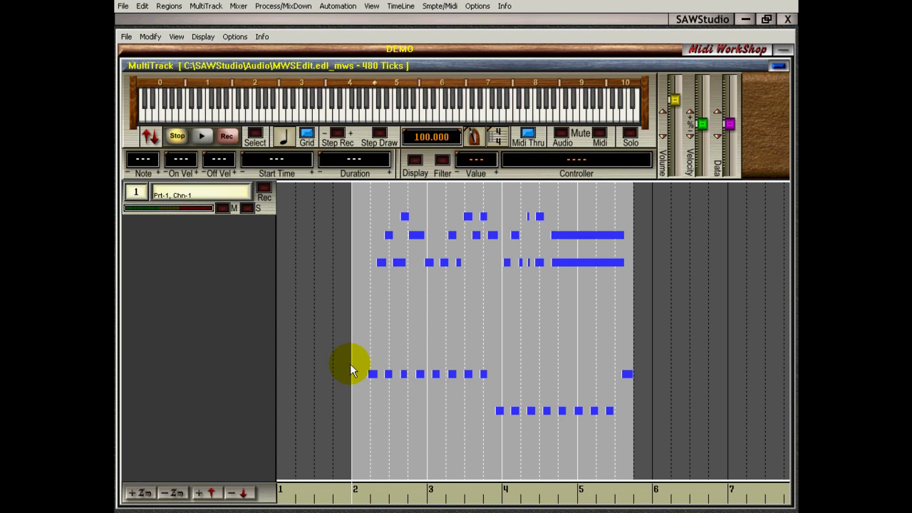
Return to the multi-track view and move the marked range from track 1 to track 6 at beat 4 of measure 5
key("z")
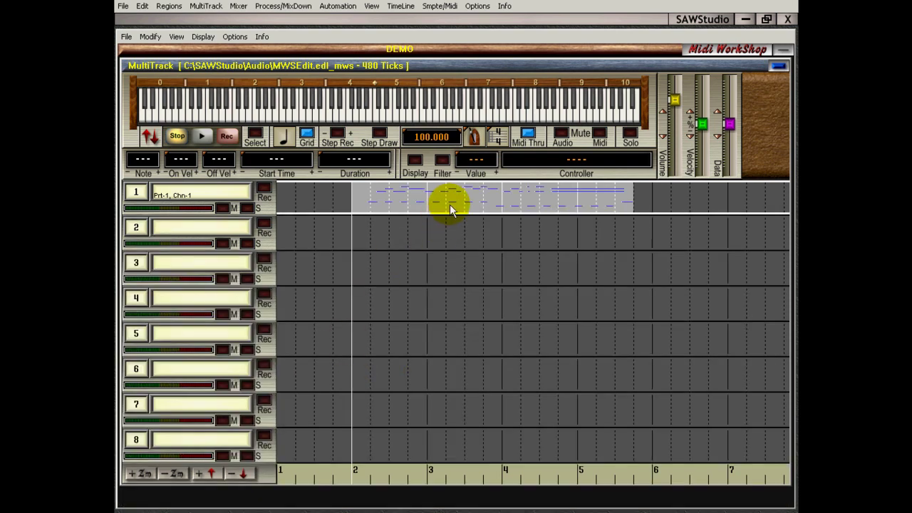
left_click(469, 305)
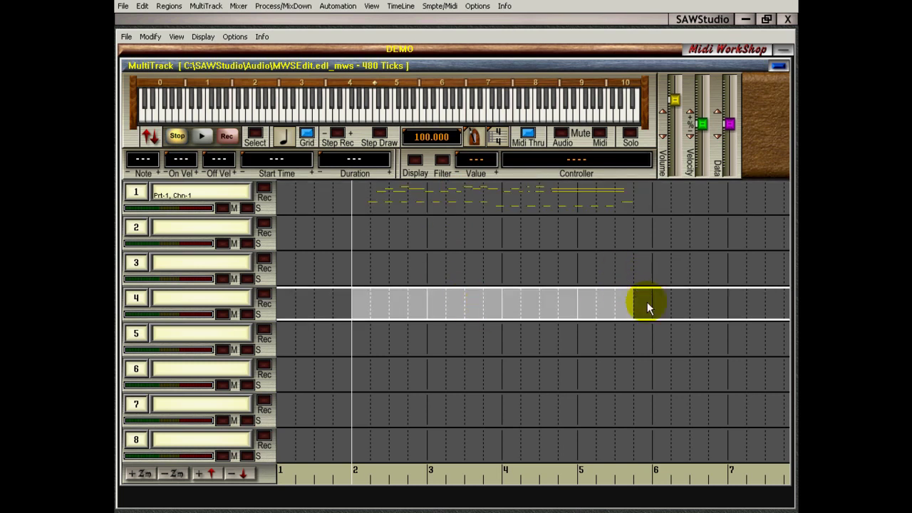
left_click(637, 369)
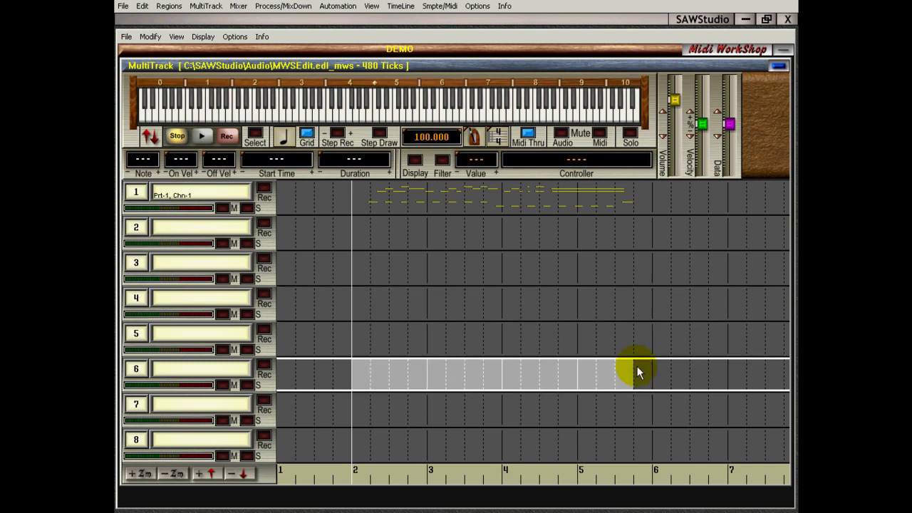
left_click(635, 369)
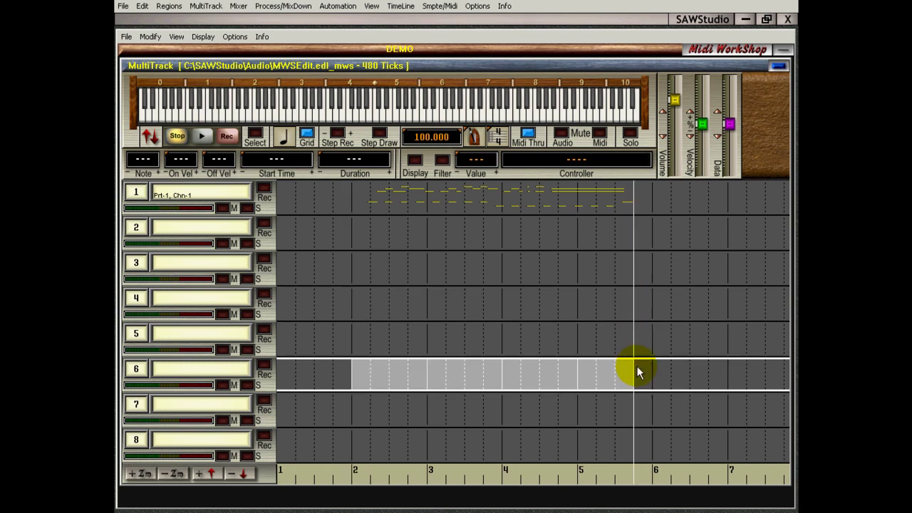
key("ctrl+v")
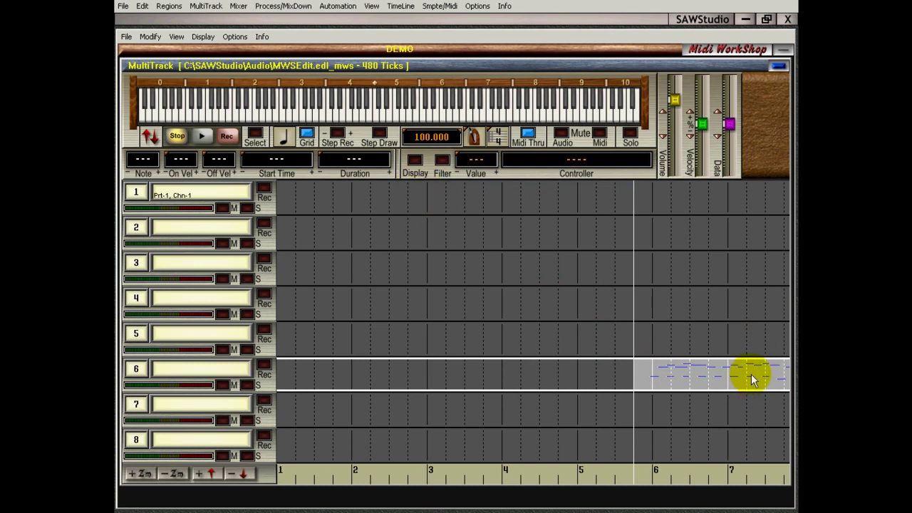
Move the marked range to track 2 at beat 2 of measure 2, and again to track 1 at beat 3 of measure 1
left_click(379, 229)
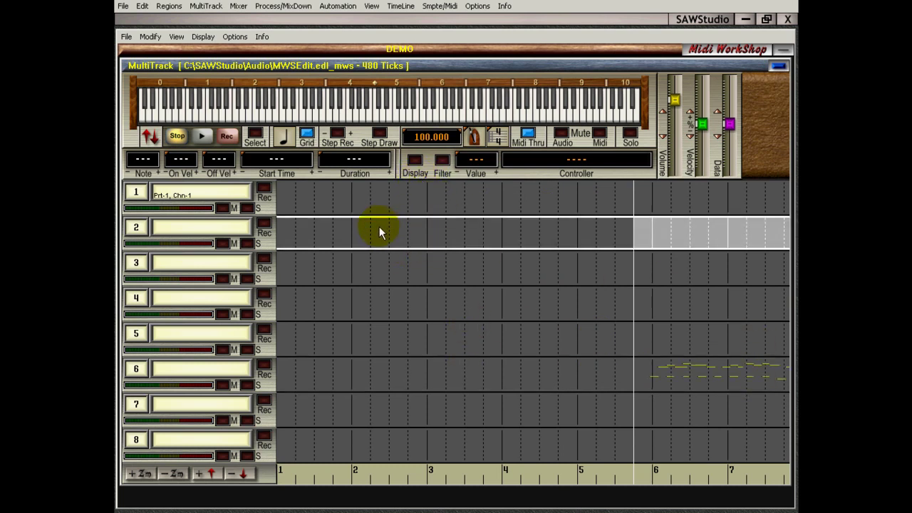
left_click(379, 228)
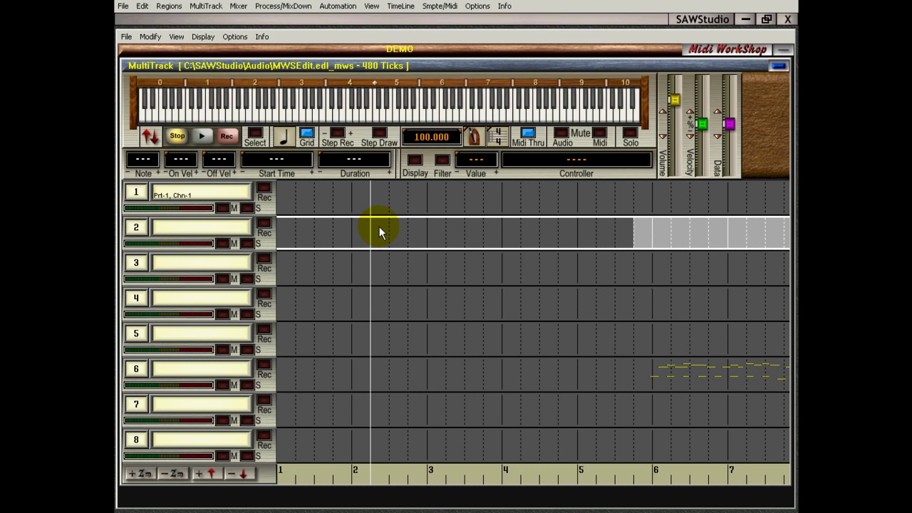
key("ctrl+v")
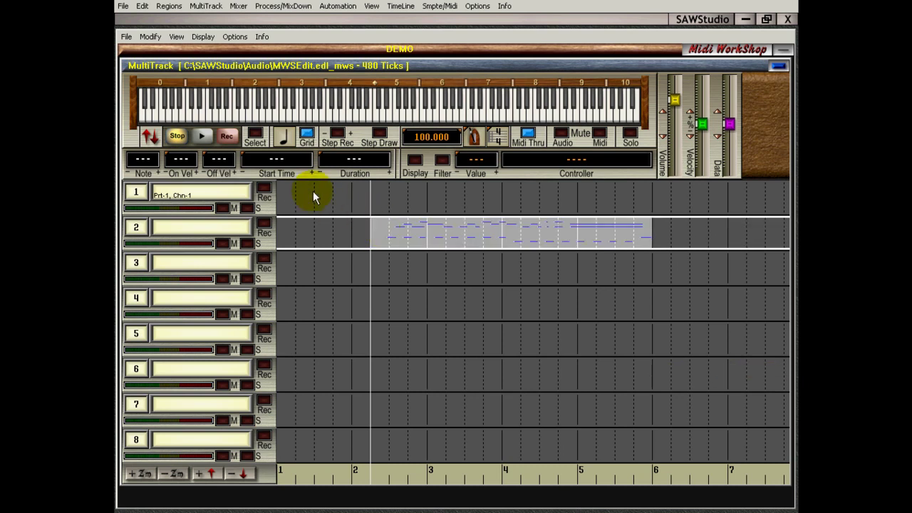
left_click(307, 198)
left_click(308, 199)
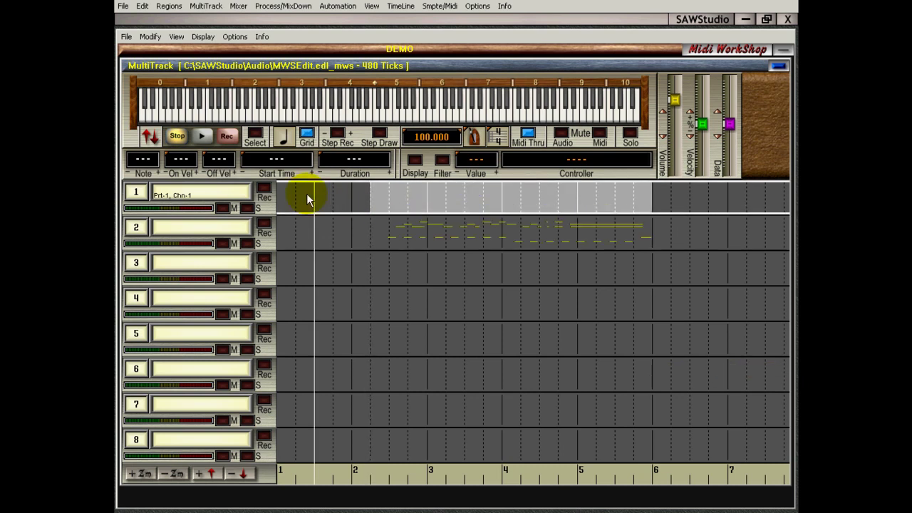
key("ctrl+v")
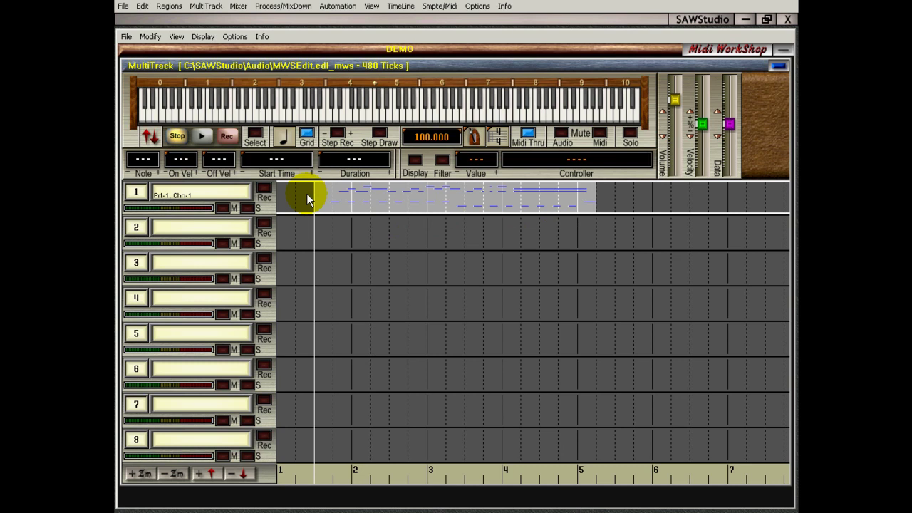
Clear the marked range in the zoomed single-track view of track 1 and select the first D-5 note of measure 2
double_click(307, 193)
left_click(413, 325)
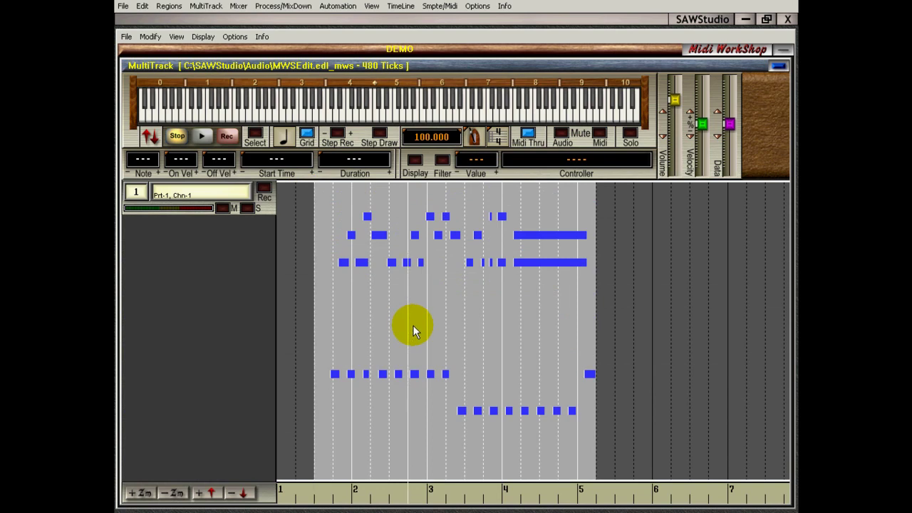
left_click(389, 395)
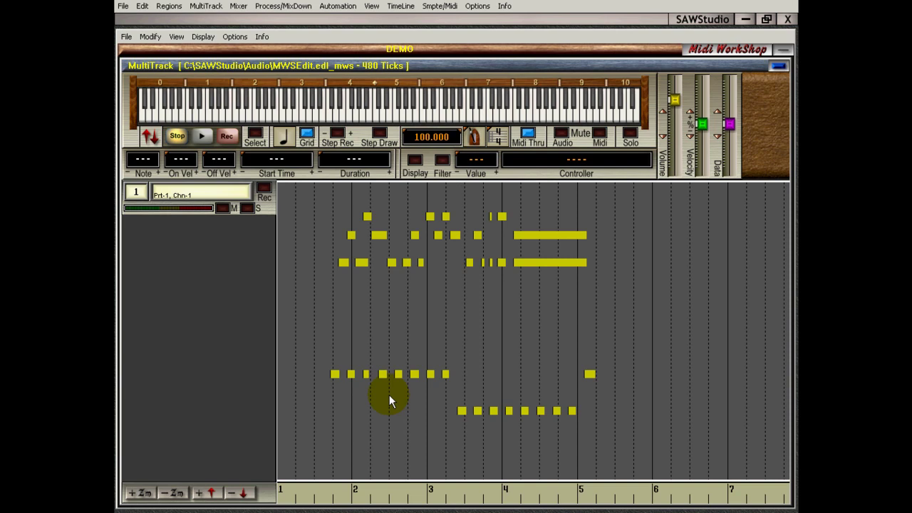
left_click(364, 262)
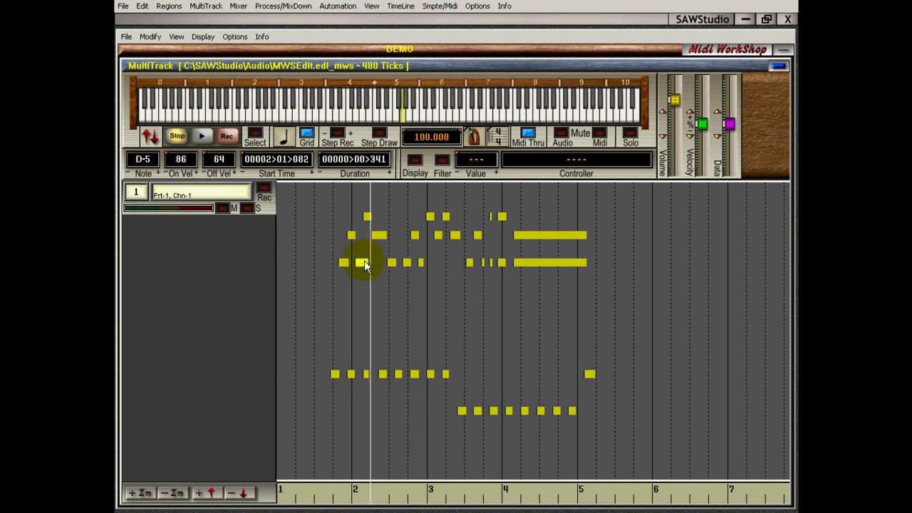
Mark the range from beat 3 of measure 1 to beat 2 of measure 3, and clear the mark
left_click_drag(314, 490, 453, 502)
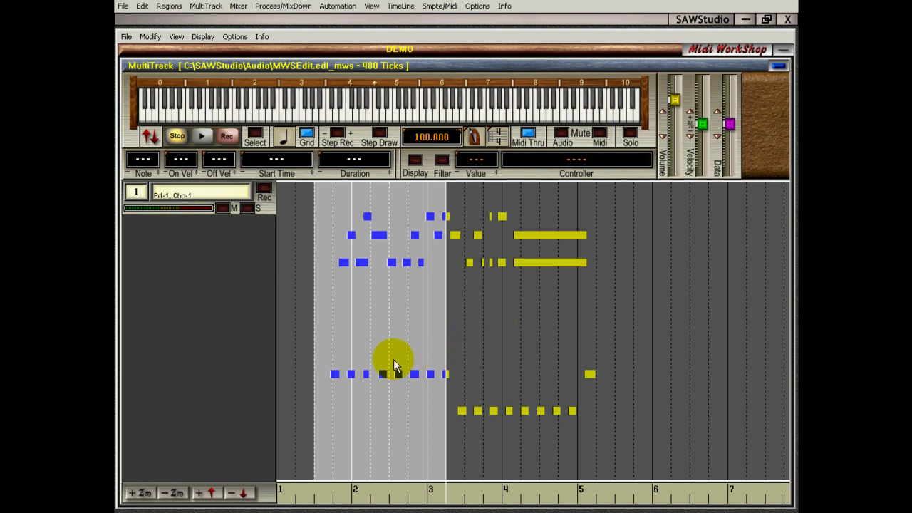
left_click(366, 412)
left_click(314, 492)
left_click(317, 494, "shift")
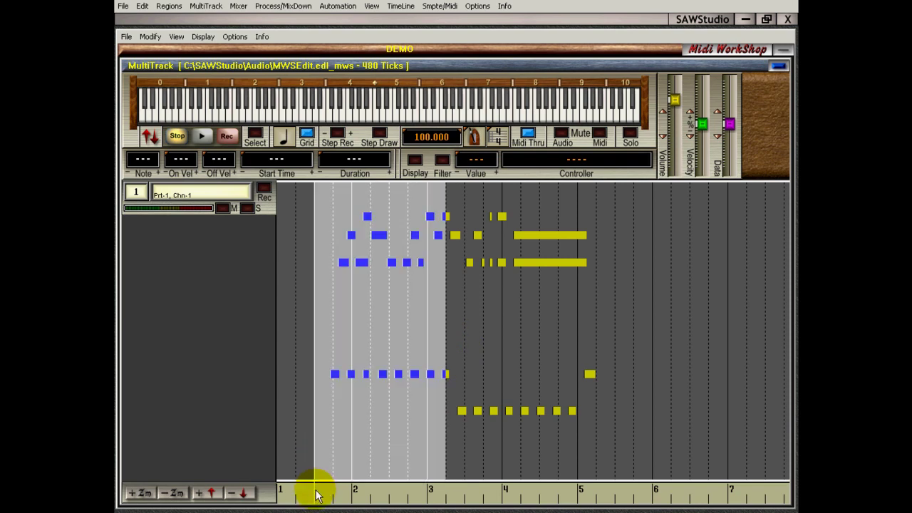
left_click(317, 495)
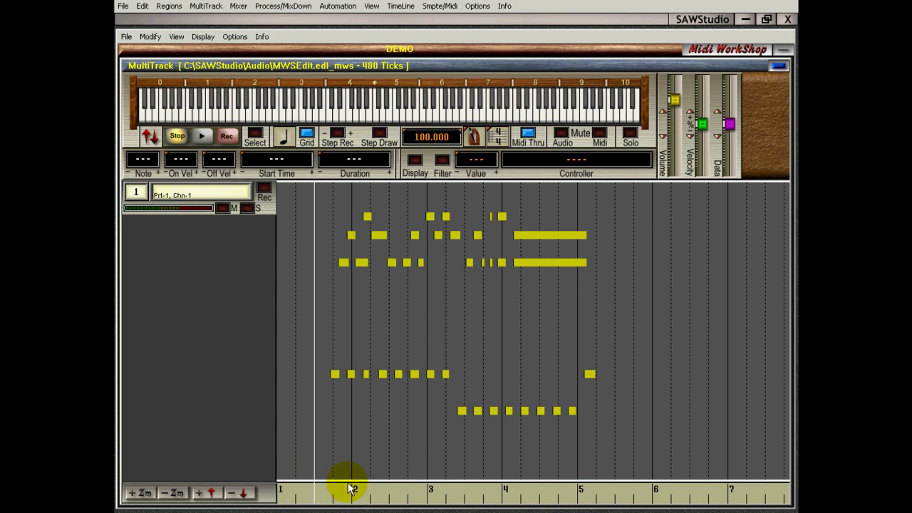
Mark the range from beat 3 of measure 3 to the start of measure 5
left_click(462, 490)
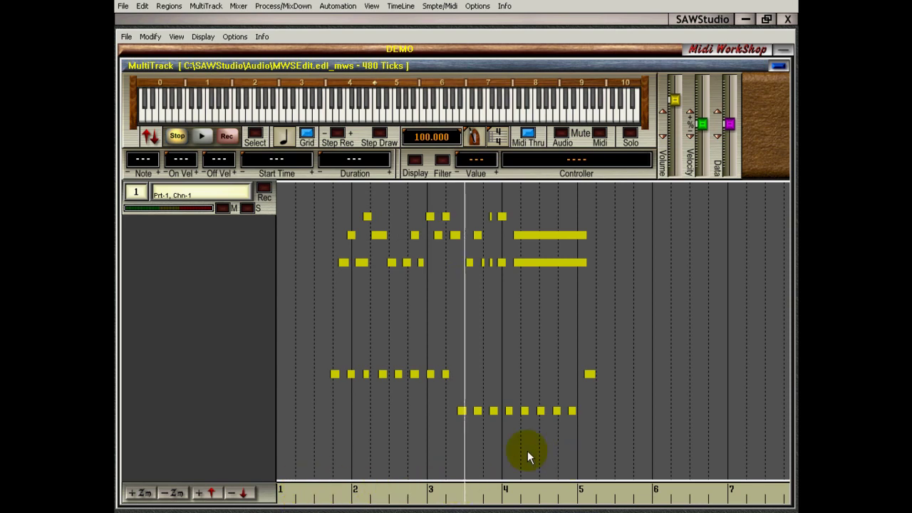
left_click(570, 331)
left_click(569, 327, "shift")
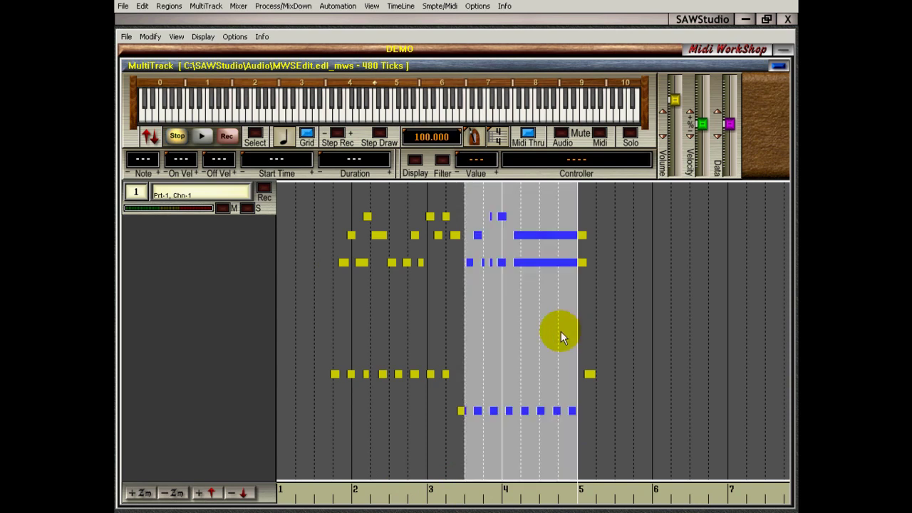